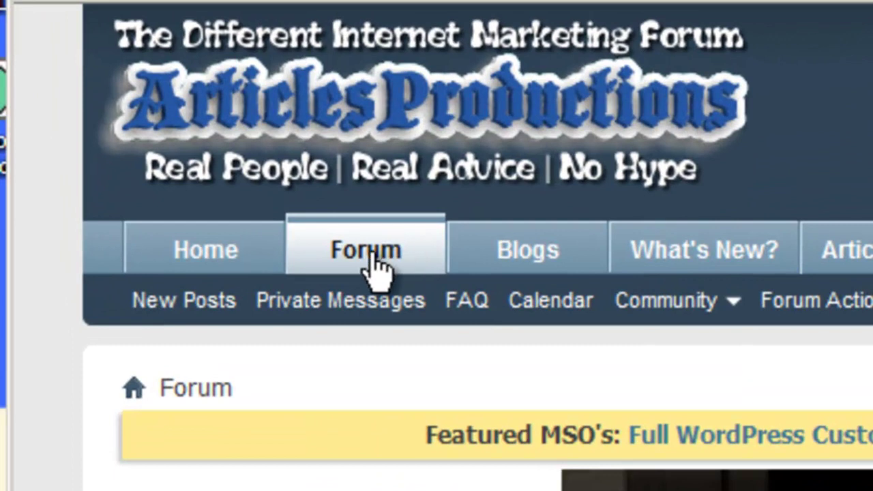
- Go to My Albums through the Community menu to list your existing albums
{"action": "left_click", "coordinate": [722, 307]}
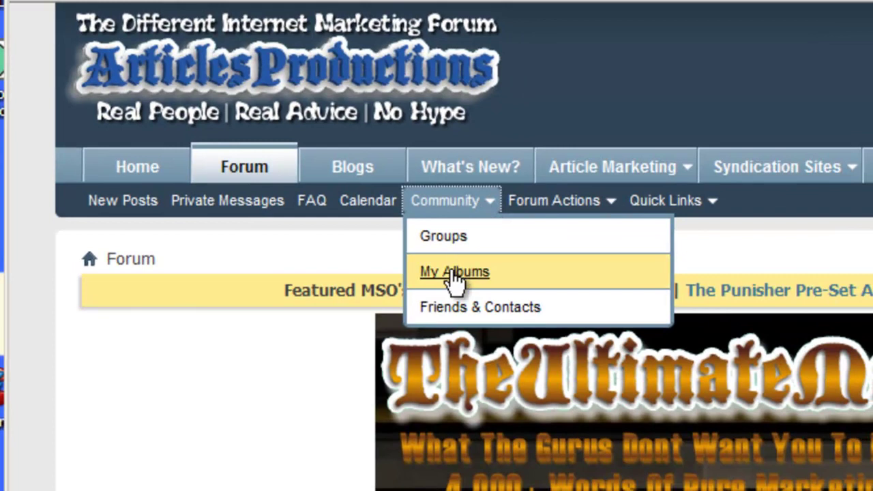
{"action": "left_click", "coordinate": [453, 273]}
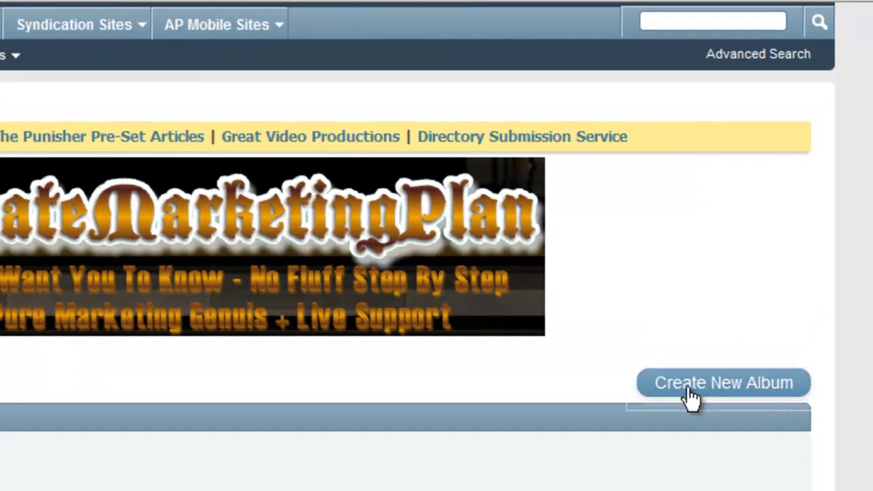
- Create a public album 'PPC Images' described as 'These are images I am testing with PPC.'
{"action": "left_click", "coordinate": [690, 396]}
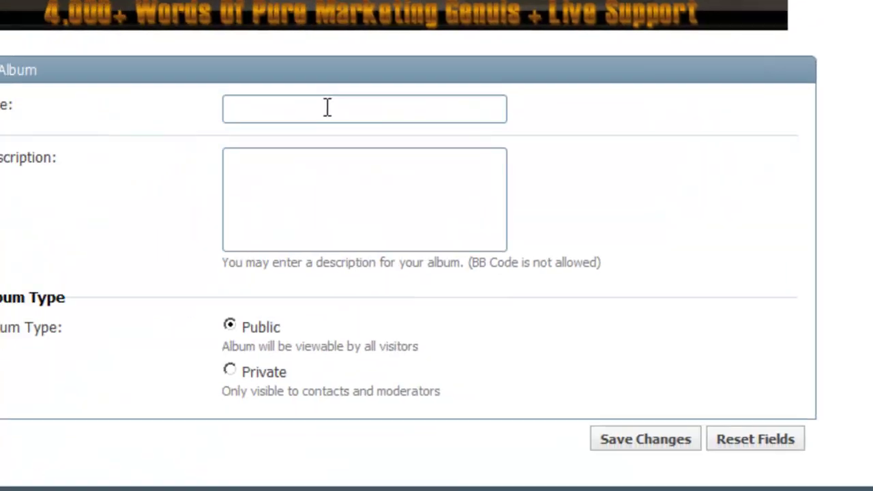
{"action": "left_click", "coordinate": [384, 67]}
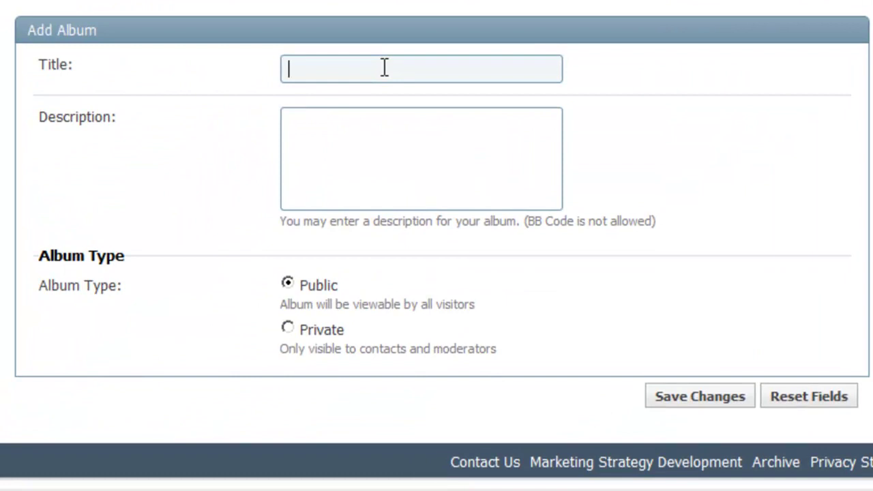
{"action": "type", "text": "Ad Copy"}
{"action": "key", "text": "BackSpace"}
{"action": "key", "text": "BackSpace"}
{"action": "key", "text": "BackSpace"}
{"action": "key", "text": "BackSpace"}
{"action": "key", "text": "BackSpace"}
{"action": "key", "text": "BackSpace"}
{"action": "key", "text": "BackSpace"}
{"action": "type", "text": "PPC Images"}
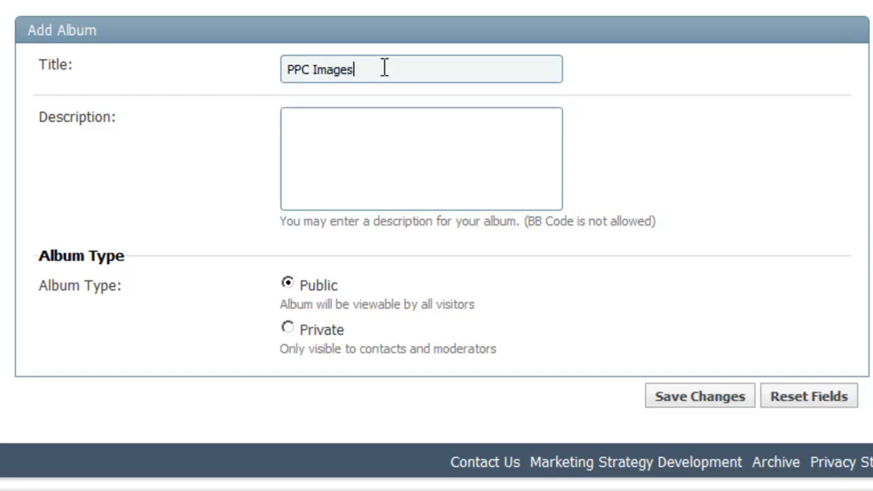
{"action": "left_click", "coordinate": [375, 135]}
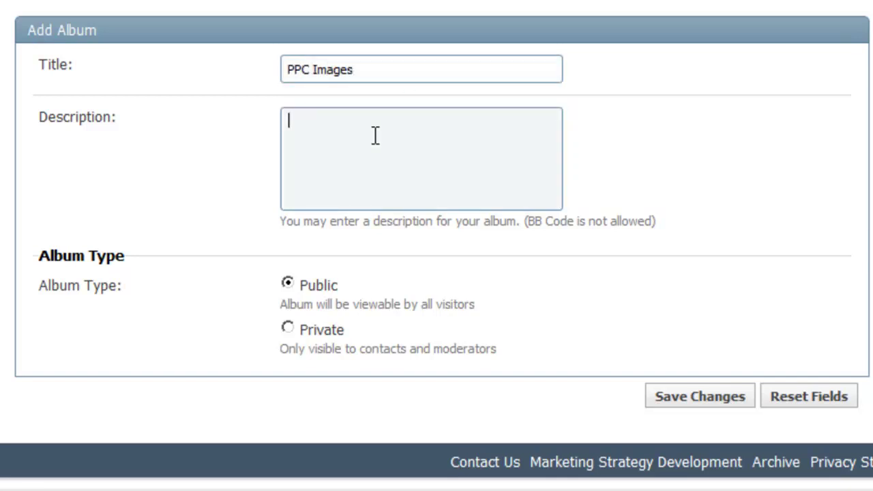
{"action": "type", "text": "These are images I "}
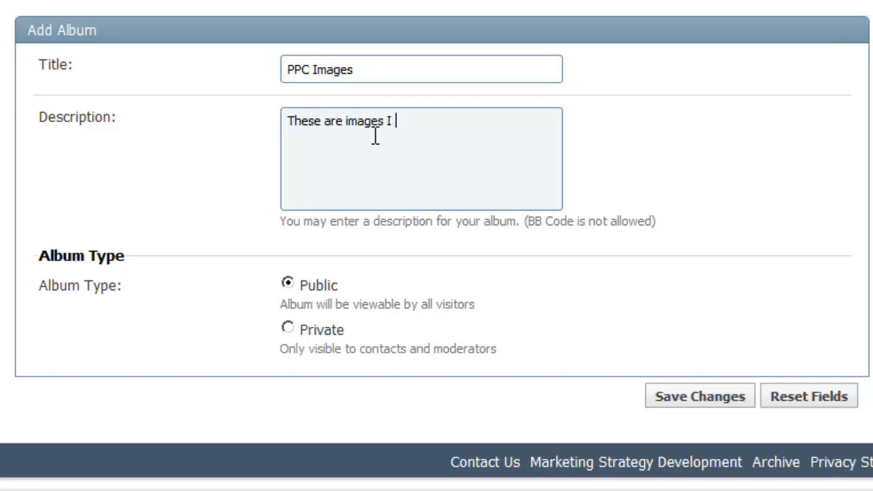
{"action": "type", "text": "am testing wi"}
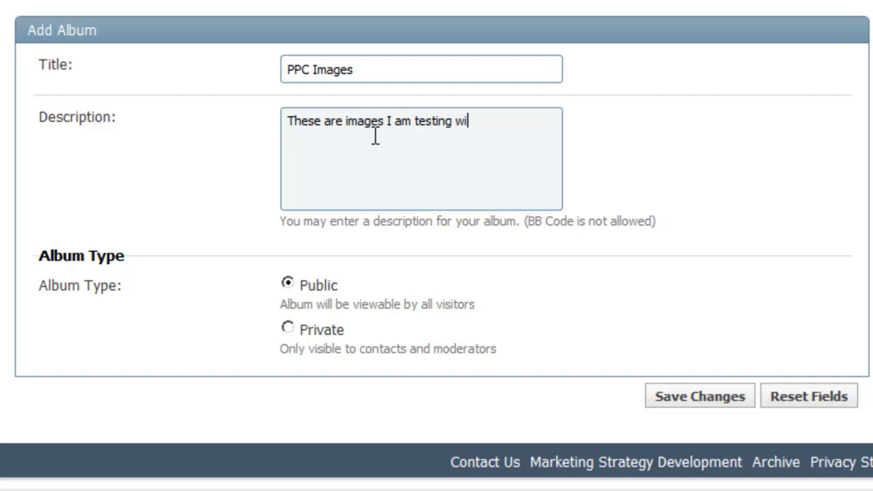
{"action": "type", "text": "th PPC."}
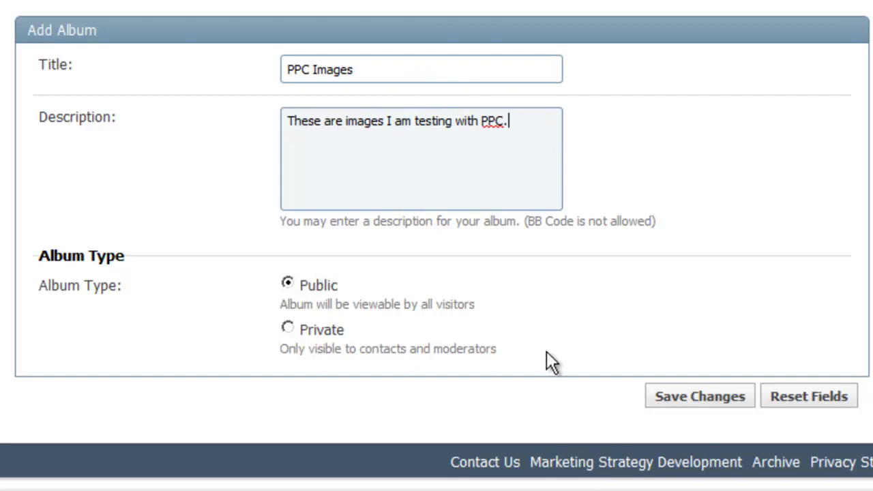
{"action": "left_click", "coordinate": [675, 396]}
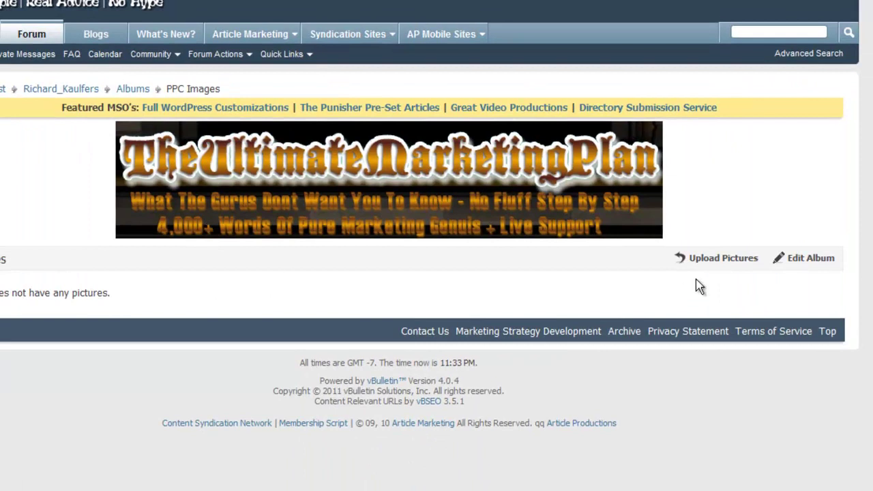
- Queue the Falling_Behind_On_Your_Links_2 image from the computer for upload to PPC Images
{"action": "left_click", "coordinate": [721, 260]}
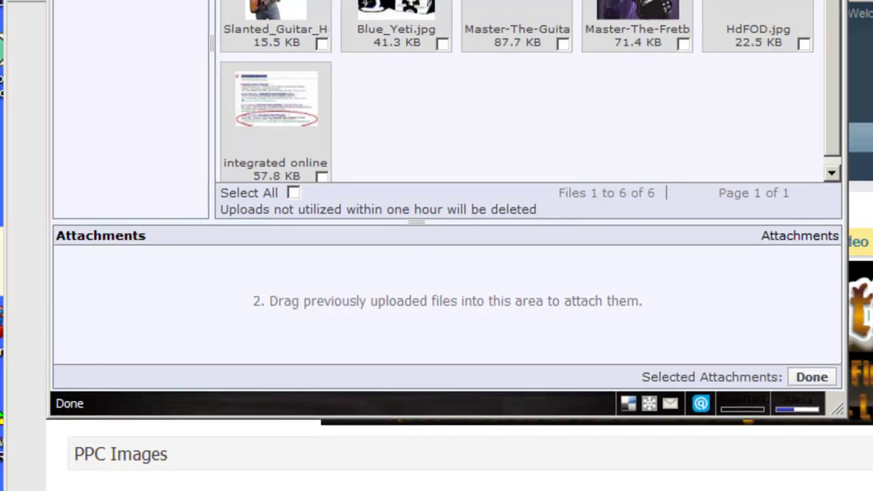
{"action": "left_click", "coordinate": [595, 38]}
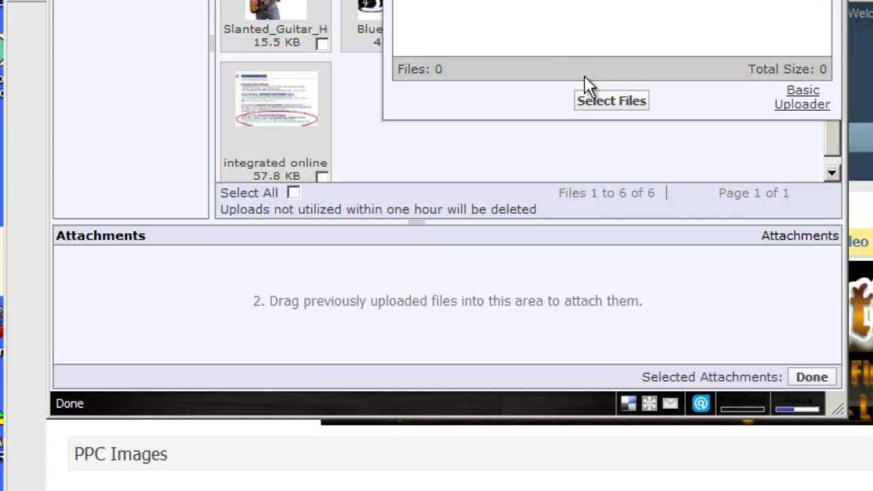
{"action": "left_click", "coordinate": [591, 100]}
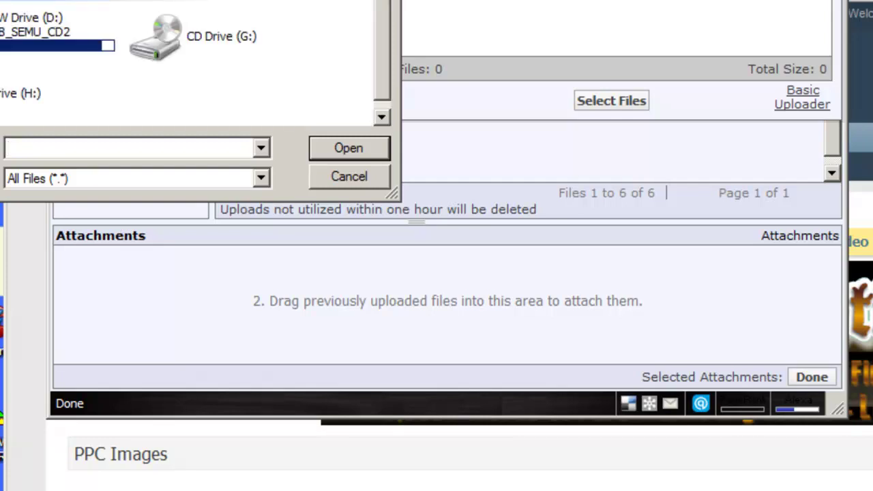
{"action": "key", "text": "Return"}
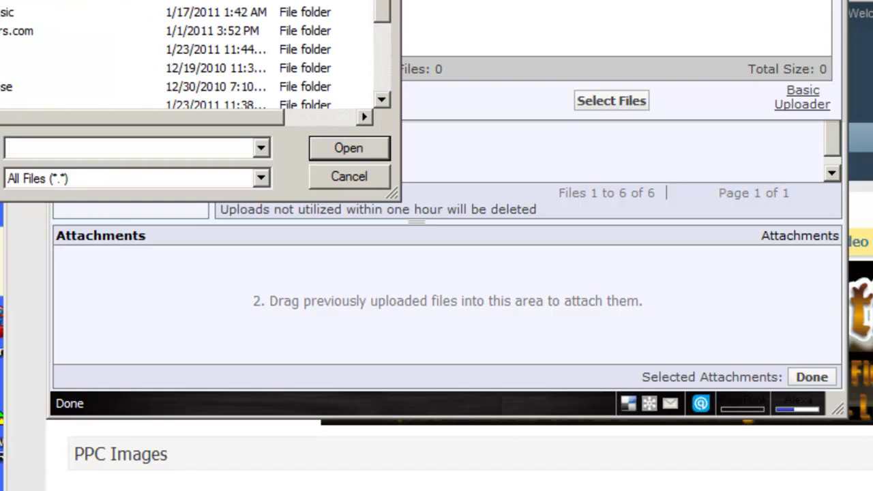
{"action": "key", "text": "Return"}
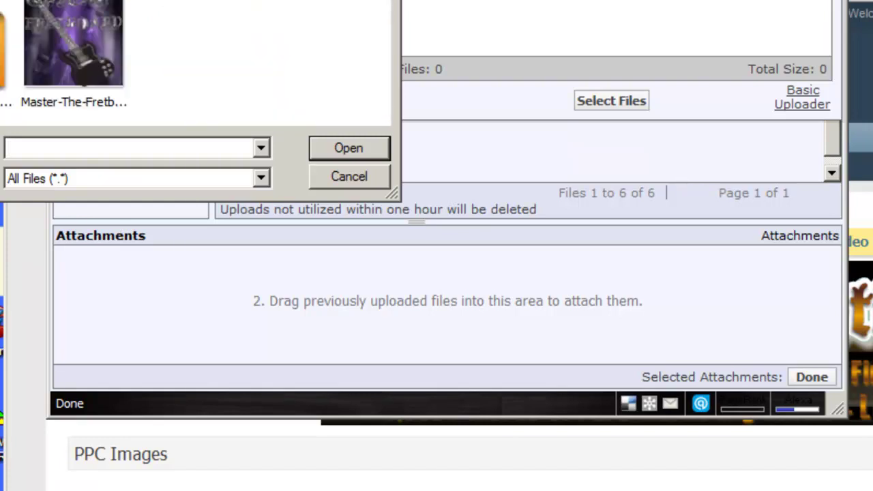
{"action": "left_click", "coordinate": [335, 140]}
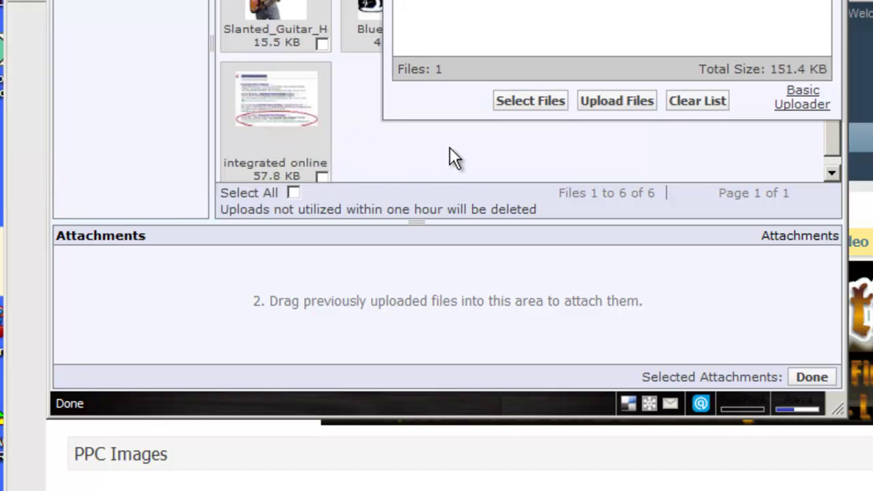
- Upload the queued Falling_Behind image as a 36.4 KB attachment, trying the other uploader modes
{"action": "left_click", "coordinate": [591, 100]}
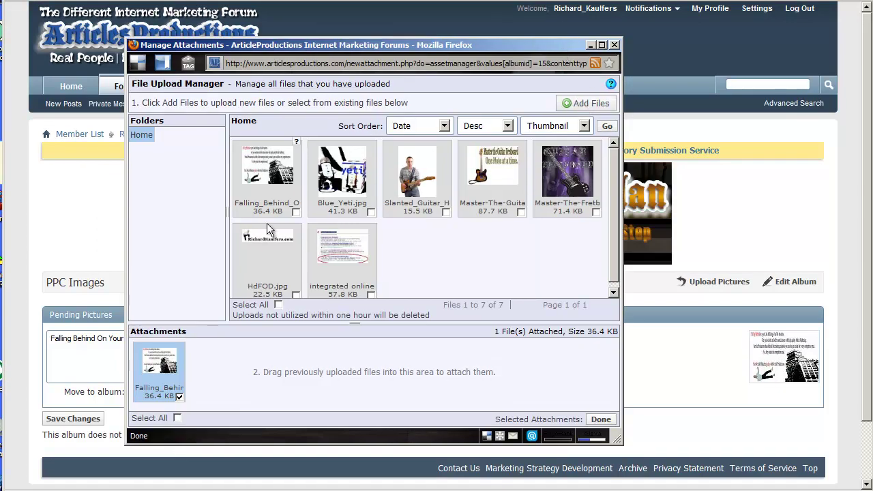
{"action": "left_click", "coordinate": [571, 103]}
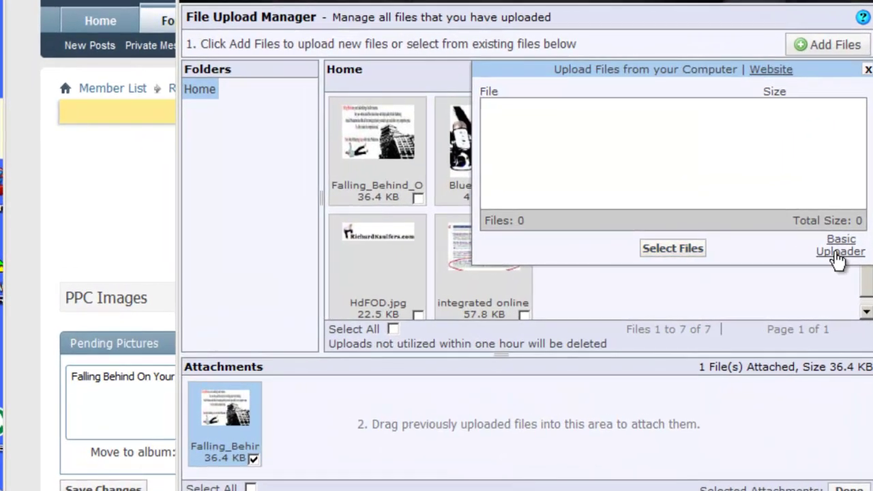
{"action": "left_click", "coordinate": [614, 246]}
{"action": "left_click", "coordinate": [808, 102]}
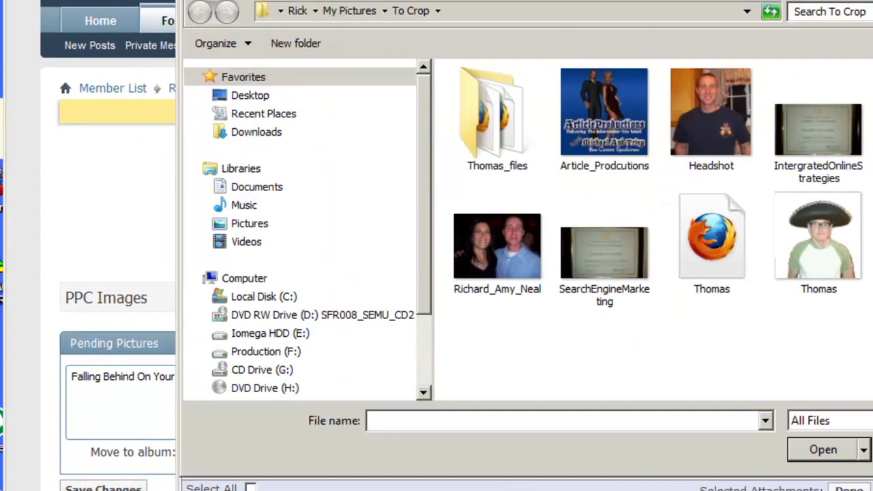
{"action": "key", "text": "Escape"}
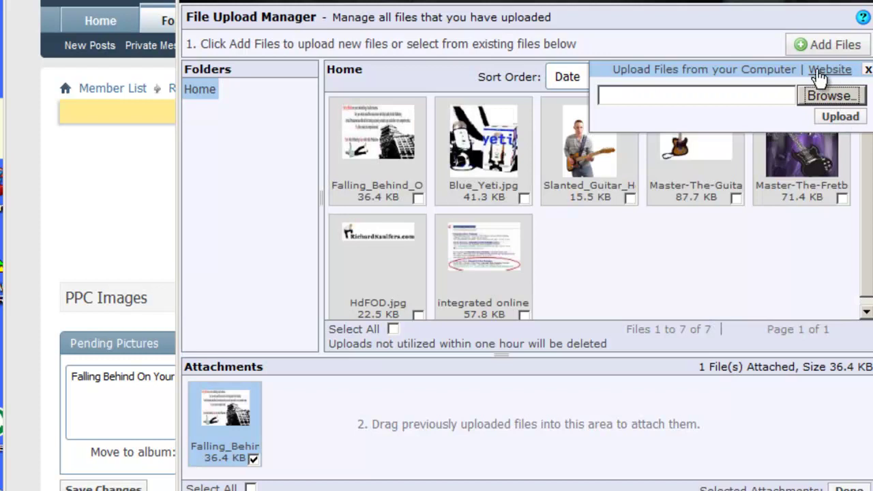
{"action": "left_click", "coordinate": [832, 69]}
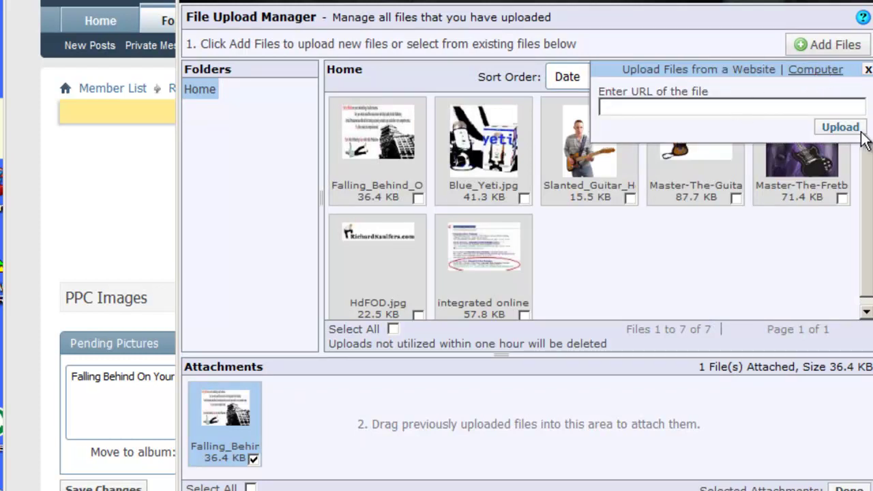
{"action": "left_click", "coordinate": [816, 107]}
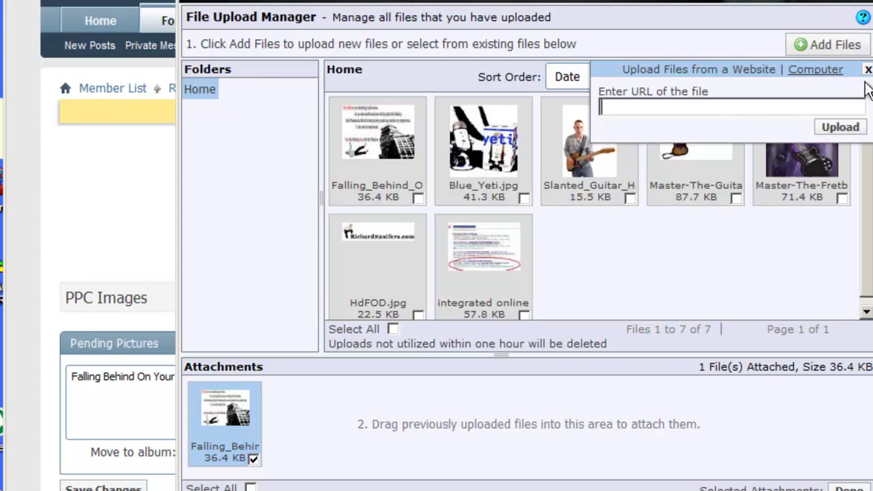
{"action": "left_click", "coordinate": [816, 70]}
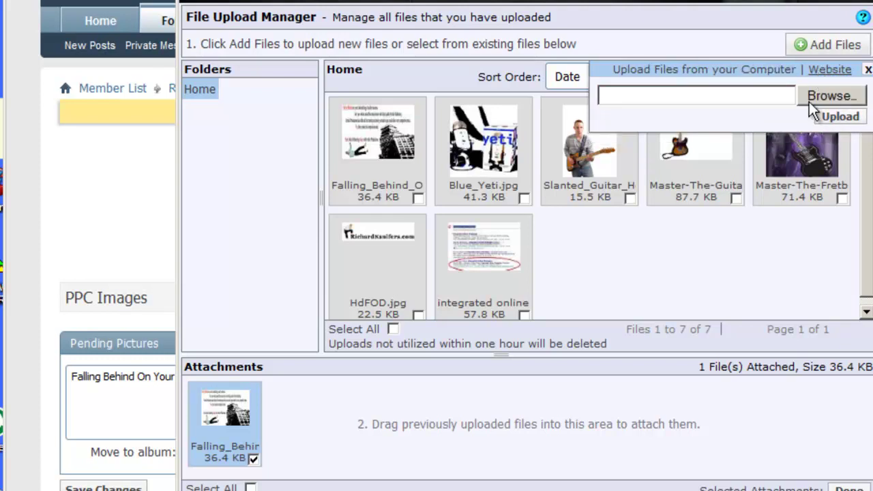
{"action": "left_click", "coordinate": [867, 71]}
{"action": "left_click", "coordinate": [818, 44]}
{"action": "left_click", "coordinate": [863, 70]}
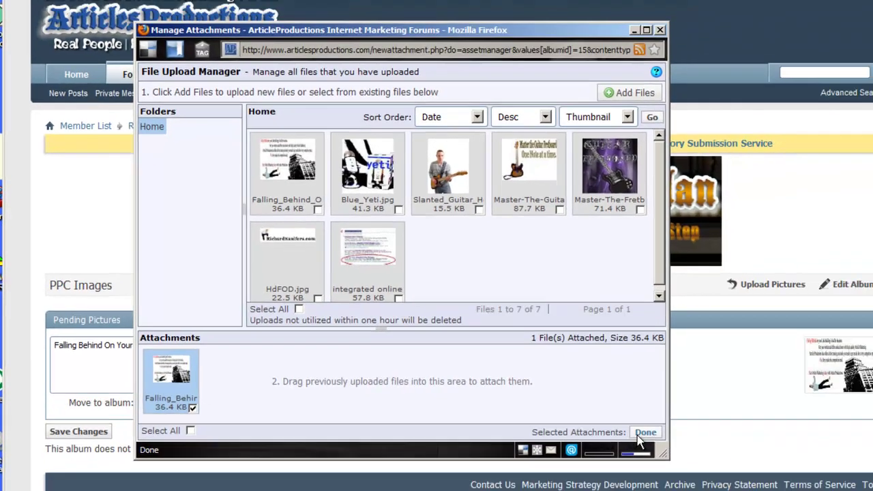
- Save the Falling Behind picture into PPC Images and open the album's Edit Album page
{"action": "left_click", "coordinate": [833, 485]}
{"action": "left_click", "coordinate": [85, 421]}
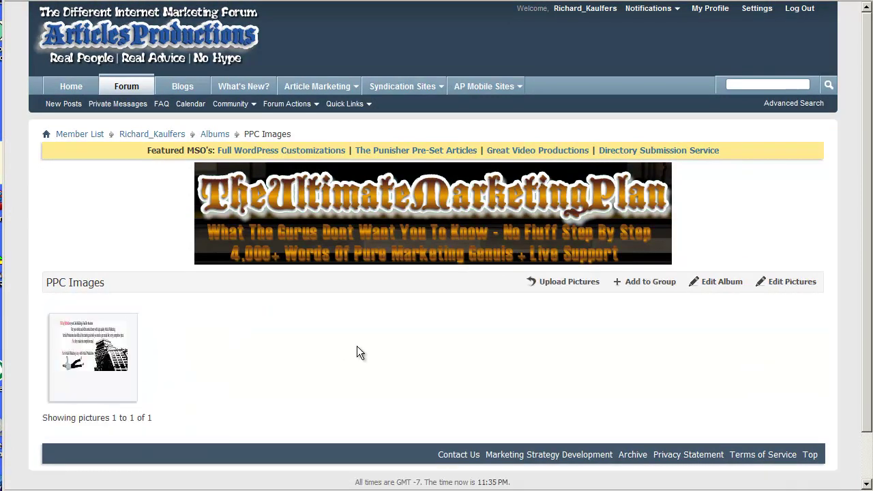
{"action": "scroll", "coordinate": [554, 304], "scroll_direction": "down", "scroll_amount": 1}
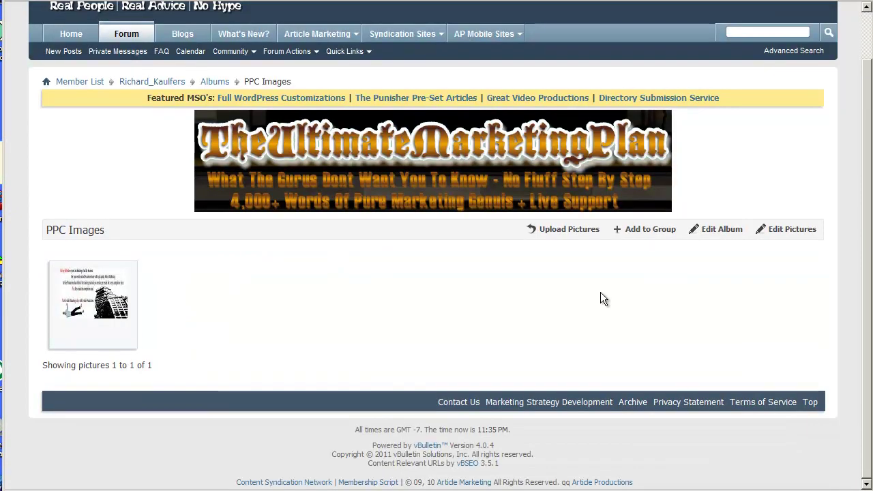
{"action": "left_click", "coordinate": [721, 232]}
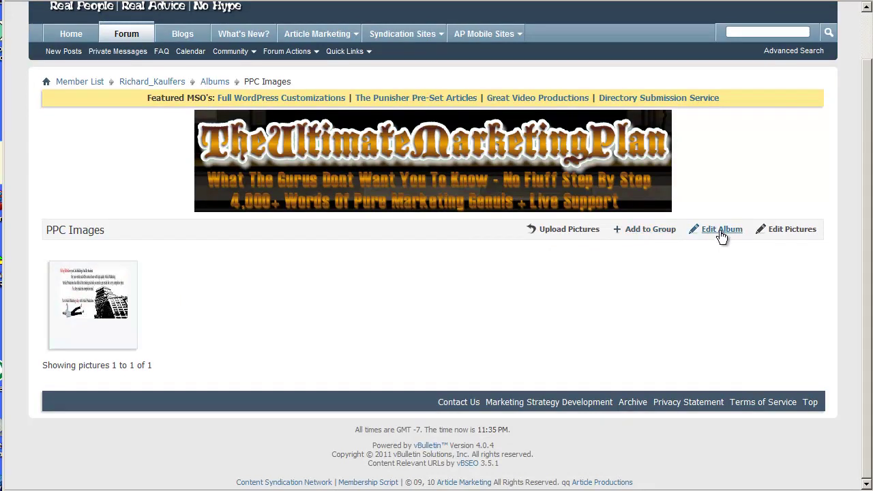
{"action": "scroll", "coordinate": [507, 279], "scroll_direction": "down", "scroll_amount": 3}
{"action": "scroll", "coordinate": [507, 278], "scroll_direction": "up", "scroll_amount": 4}
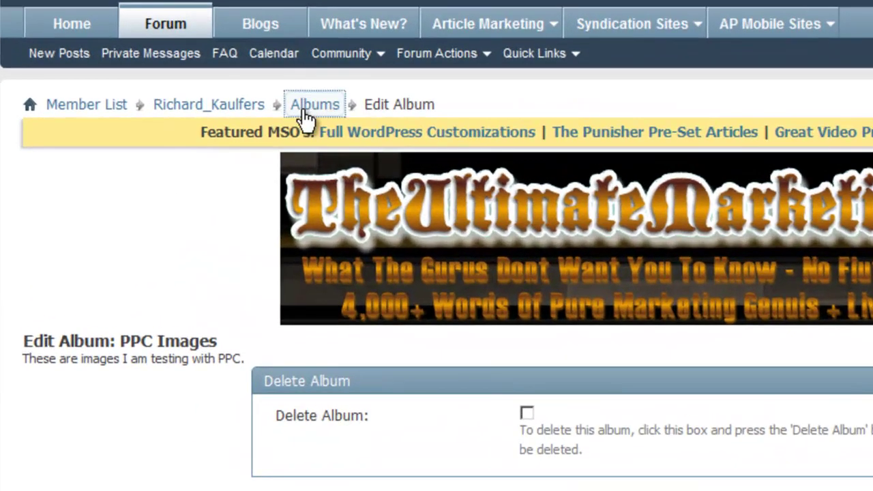
- Browse the PPC Images album, then the Photo Edits album, from the albums list
{"action": "left_click", "coordinate": [213, 135]}
{"action": "scroll", "coordinate": [462, 150], "scroll_direction": "down", "scroll_amount": 3}
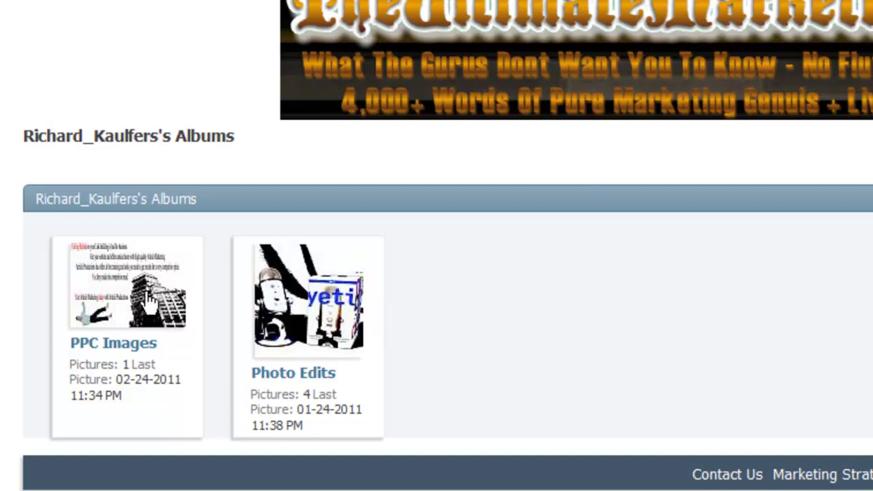
{"action": "left_click", "coordinate": [141, 276]}
{"action": "scroll", "coordinate": [268, 276], "scroll_direction": "down", "scroll_amount": 1}
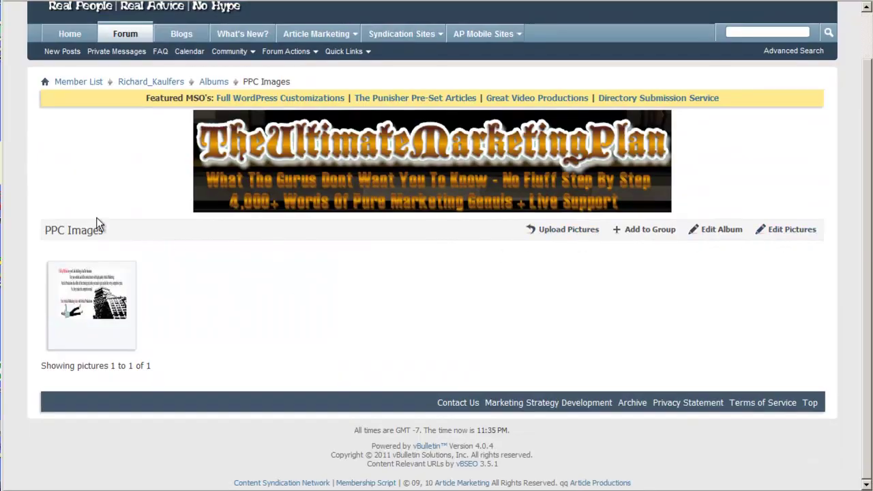
{"action": "left_click", "coordinate": [213, 82]}
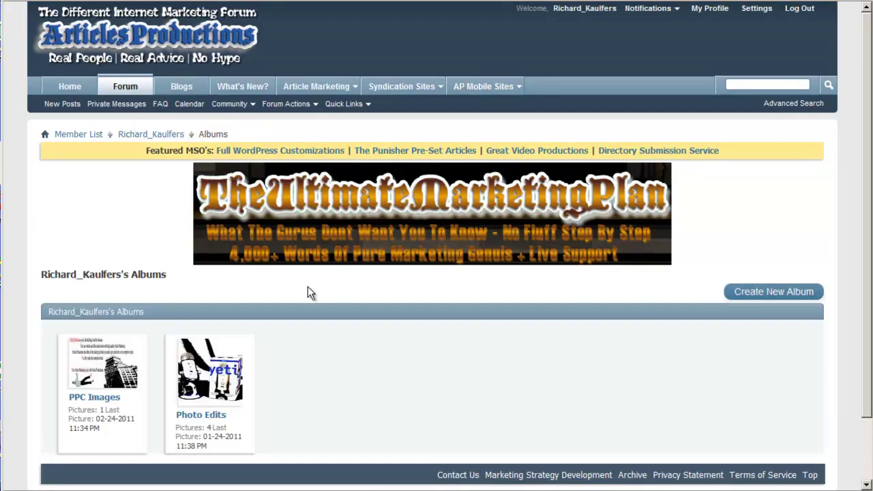
{"action": "left_click", "coordinate": [225, 368]}
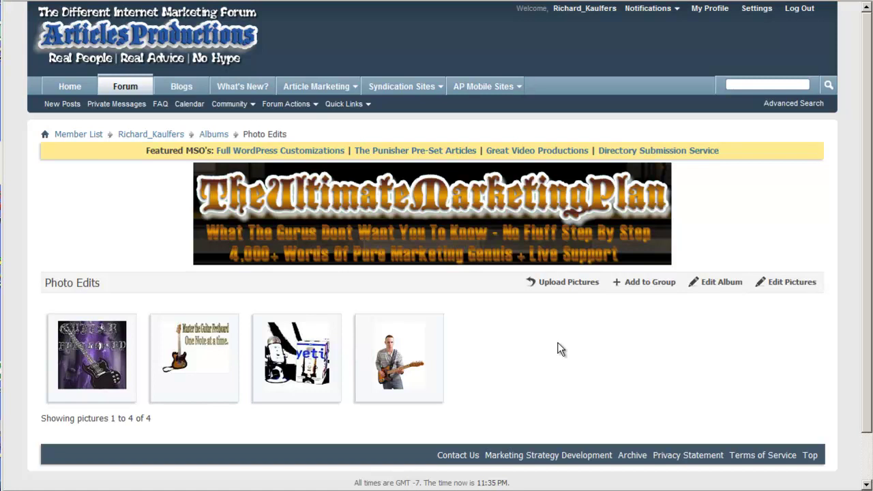
- Visit your member profile, revisit the albums list, and end back on the profile
{"action": "left_click", "coordinate": [705, 17]}
{"action": "scroll", "coordinate": [547, 218], "scroll_direction": "down", "scroll_amount": 15}
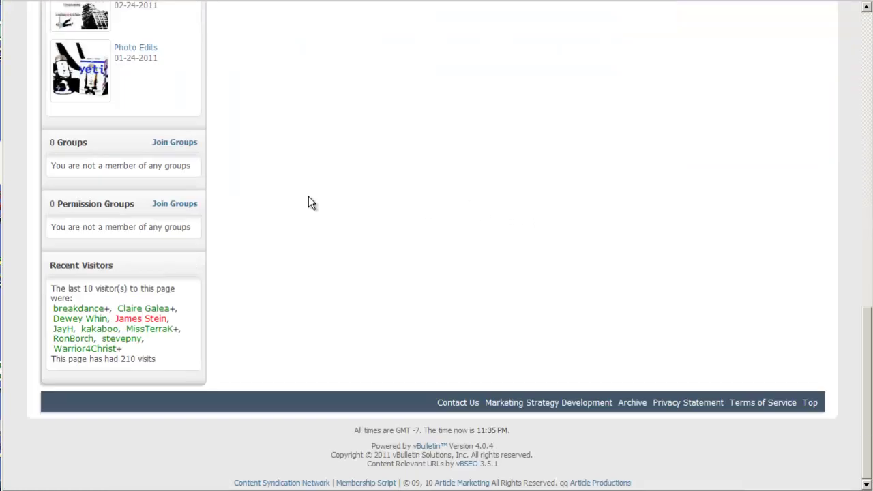
{"action": "scroll", "coordinate": [308, 202], "scroll_direction": "up", "scroll_amount": 4}
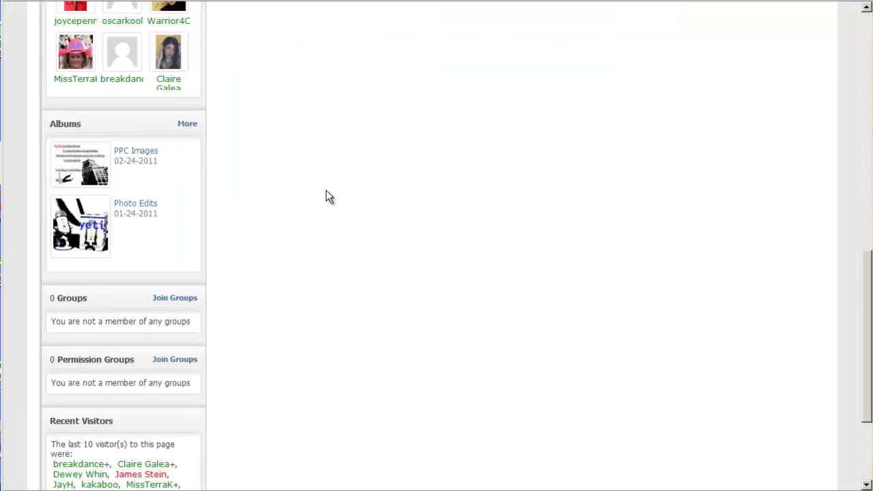
{"action": "left_click", "coordinate": [183, 126]}
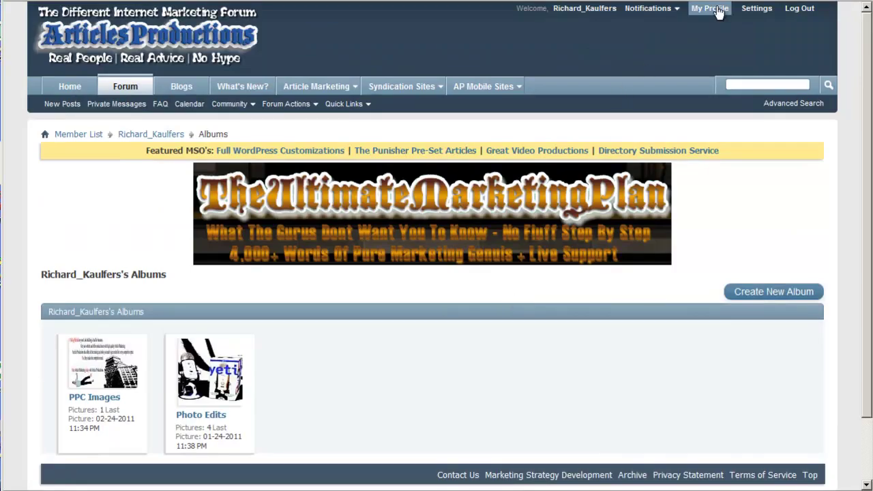
{"action": "left_click", "coordinate": [709, 8]}
{"action": "scroll", "coordinate": [679, 181], "scroll_direction": "down", "scroll_amount": 5}
{"action": "scroll", "coordinate": [643, 187], "scroll_direction": "up", "scroll_amount": 5}
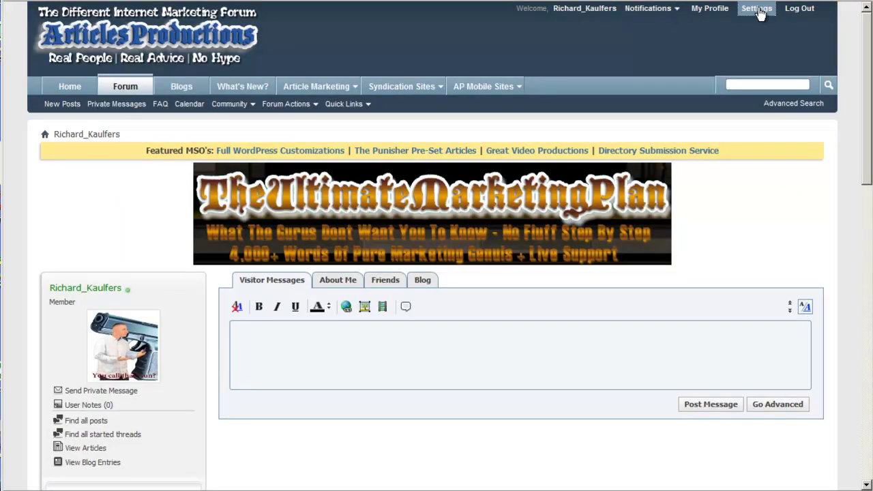
- Show thumbnails of all 10 posted attachments (334.5 KB) under Settings > Attachments
{"action": "left_click", "coordinate": [756, 9]}
{"action": "scroll", "coordinate": [334, 328], "scroll_direction": "down", "scroll_amount": 6}
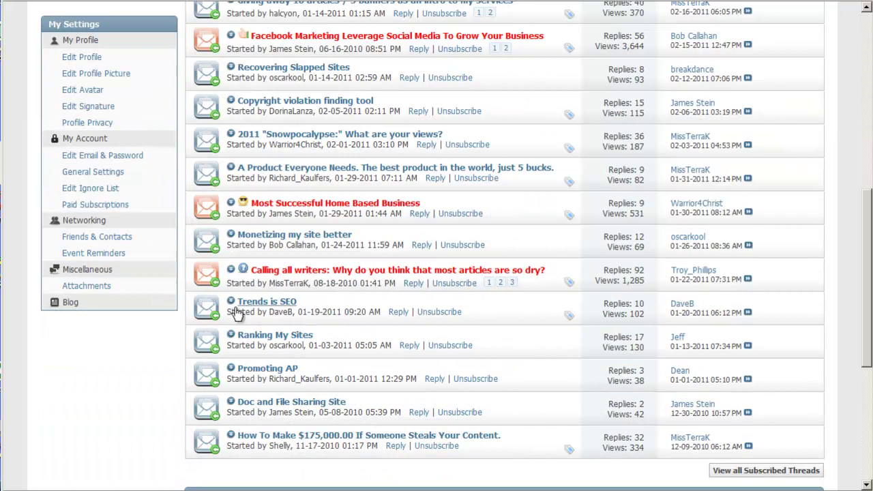
{"action": "left_click", "coordinate": [86, 286]}
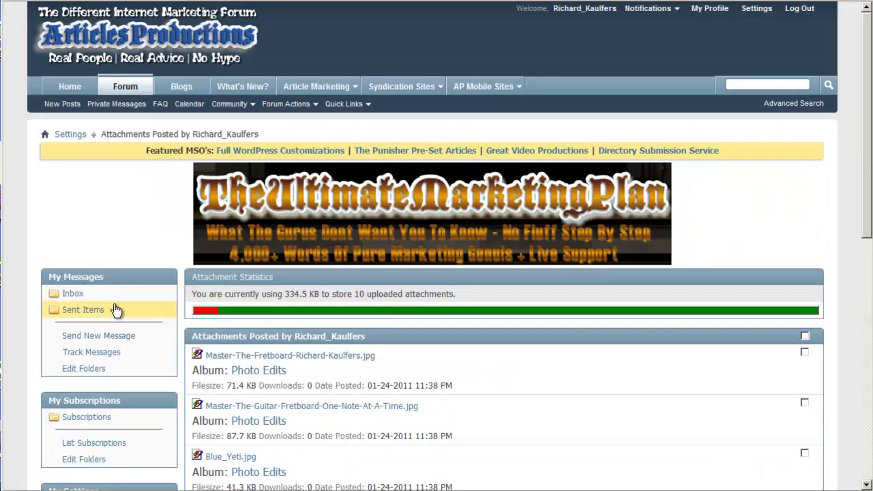
{"action": "scroll", "coordinate": [117, 310], "scroll_direction": "down", "scroll_amount": 4}
{"action": "scroll", "coordinate": [225, 245], "scroll_direction": "down", "scroll_amount": 8}
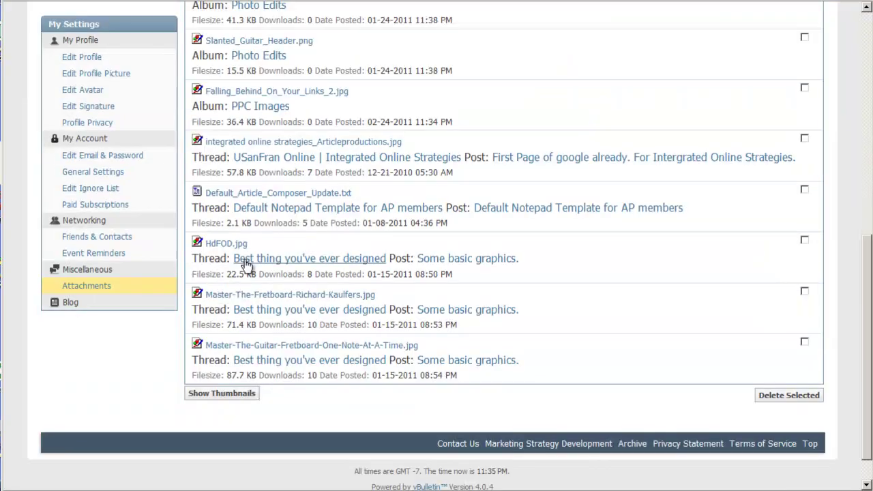
{"action": "left_click", "coordinate": [227, 399]}
{"action": "scroll", "coordinate": [374, 336], "scroll_direction": "down", "scroll_amount": 8}
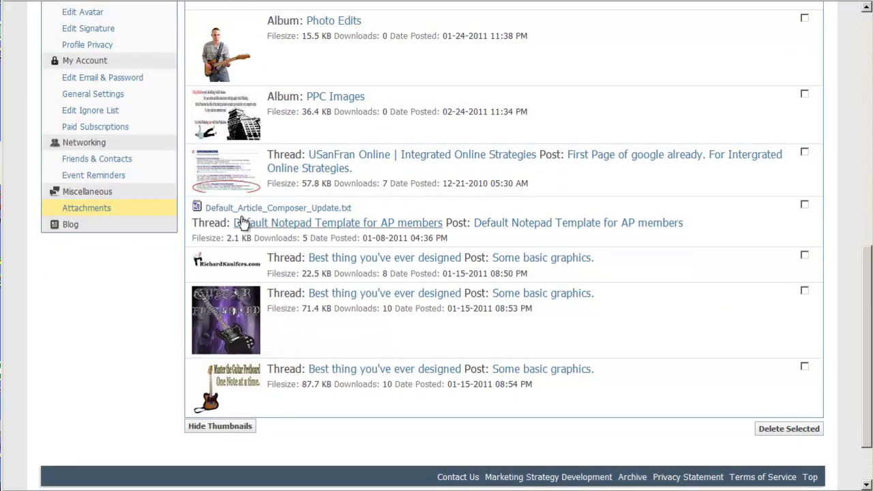
{"action": "scroll", "coordinate": [251, 385], "scroll_direction": "up", "scroll_amount": 4}
{"action": "scroll", "coordinate": [251, 386], "scroll_direction": "up", "scroll_amount": 6}
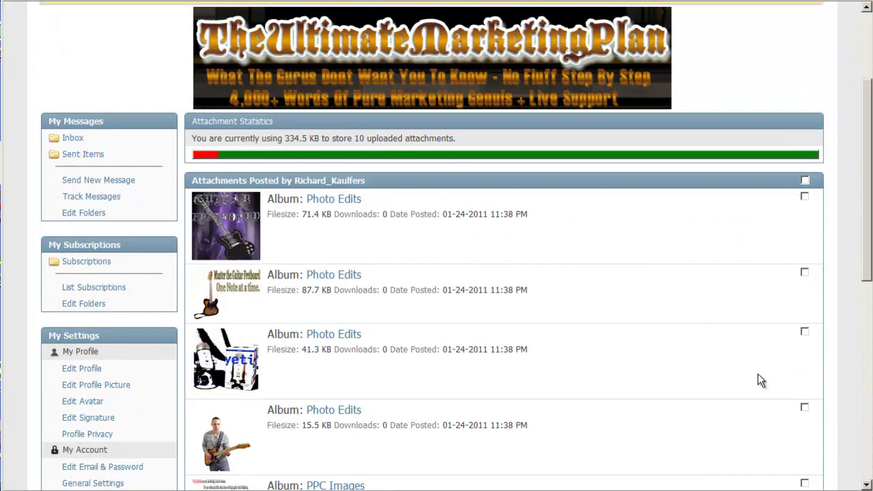
{"action": "left_click_drag", "start_coordinate": [867, 219], "coordinate": [858, 173]}
{"action": "scroll", "coordinate": [857, 172], "scroll_direction": "down", "scroll_amount": 3}
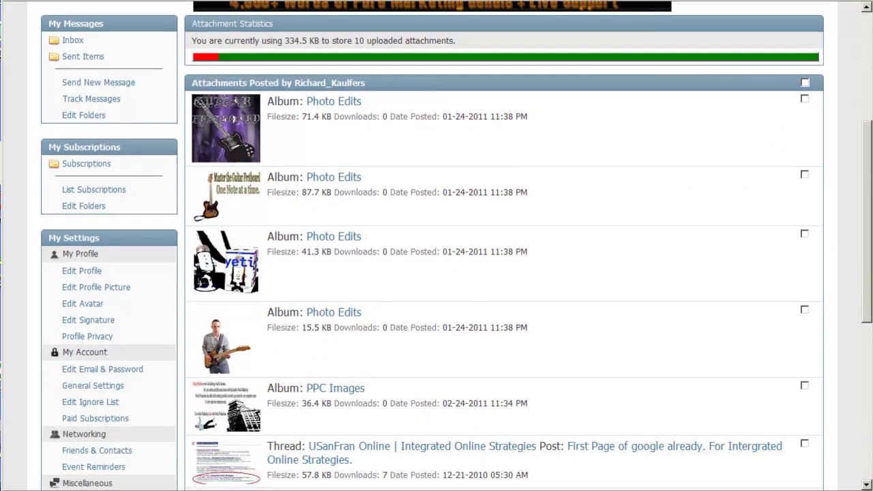
- Browse to F:\Article_Productions\Images and open Falling_Behind_On_Your_Links_2's Properties
{"action": "key", "text": "super"}
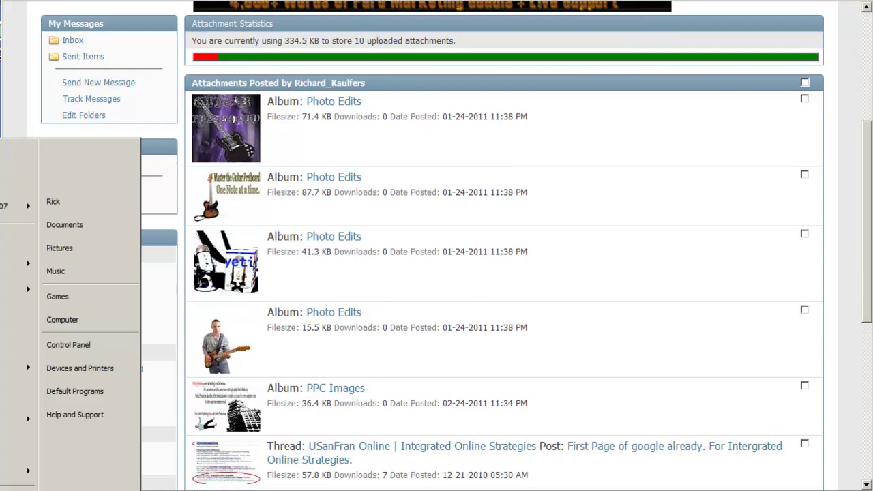
{"action": "left_click", "coordinate": [60, 322]}
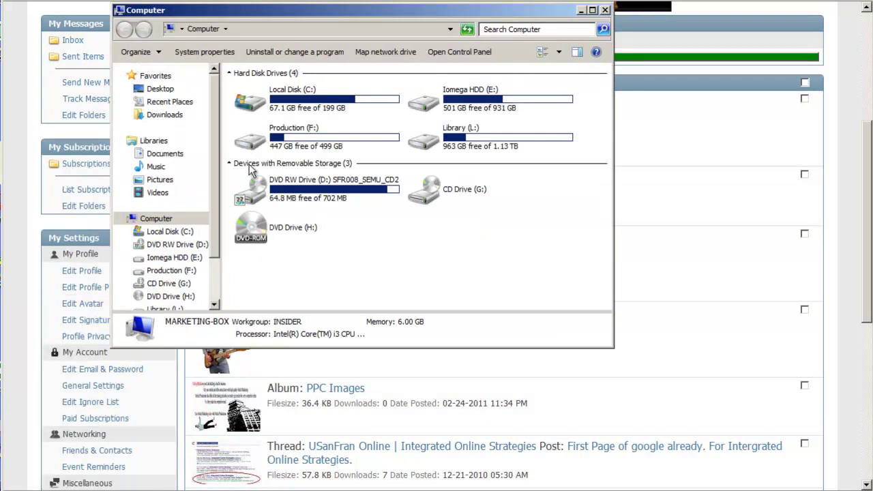
{"action": "double_click", "coordinate": [293, 142]}
{"action": "double_click", "coordinate": [270, 103]}
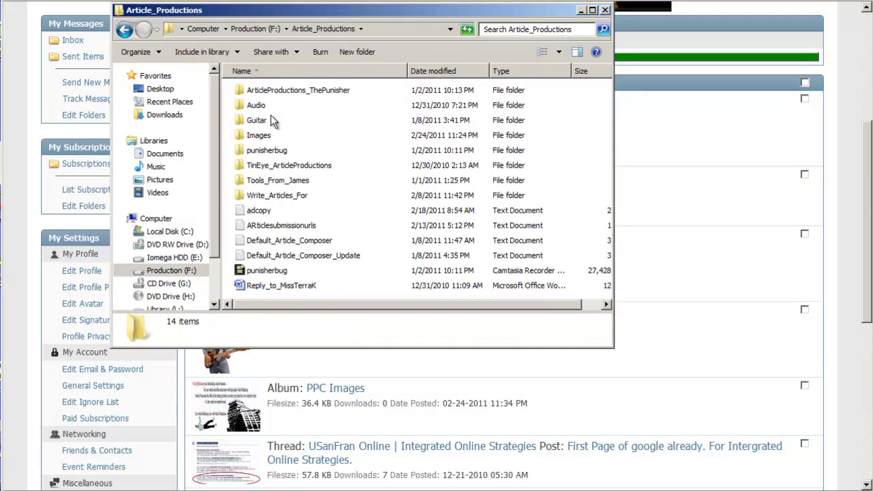
{"action": "double_click", "coordinate": [266, 136]}
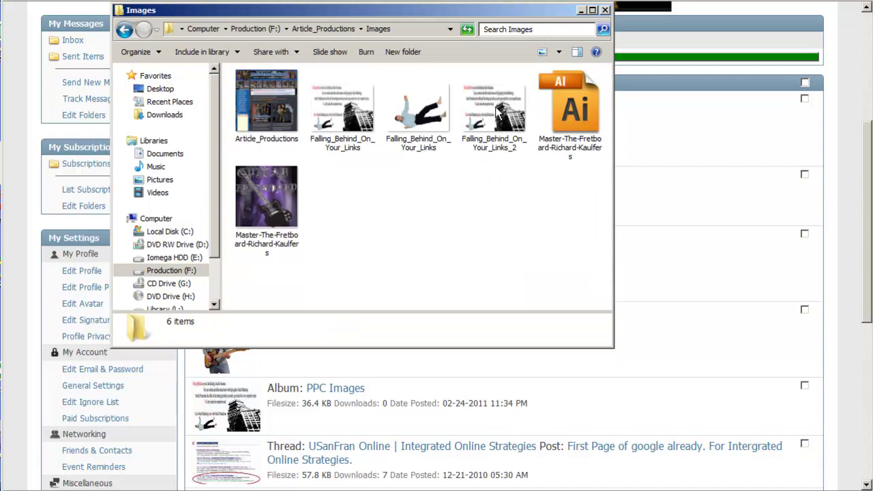
{"action": "right_click", "coordinate": [493, 109]}
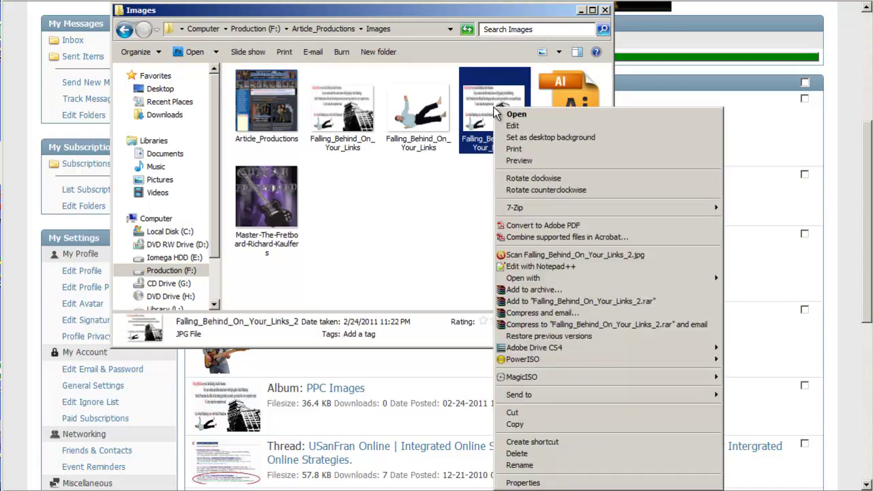
{"action": "left_click", "coordinate": [522, 483]}
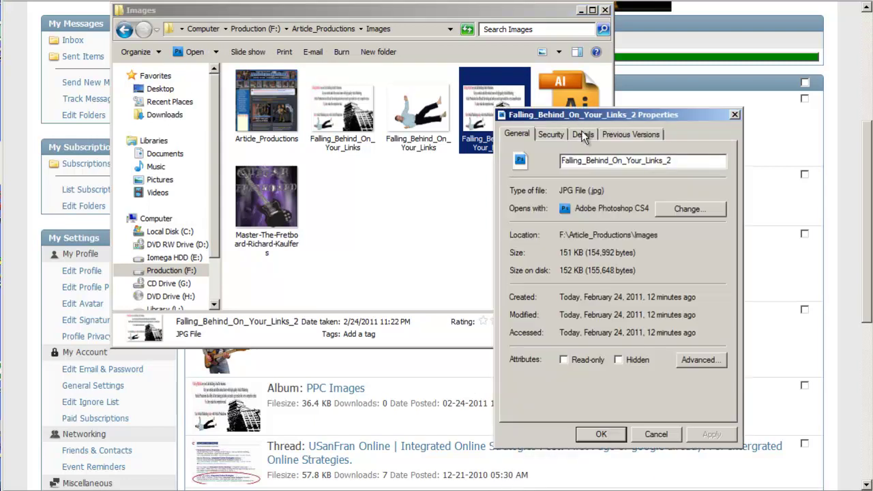
- On the Details tab, set Title 'Article Productions' and Subject 'PPC Image for Article Marketing'
{"action": "left_click", "coordinate": [583, 134]}
{"action": "left_click", "coordinate": [607, 186]}
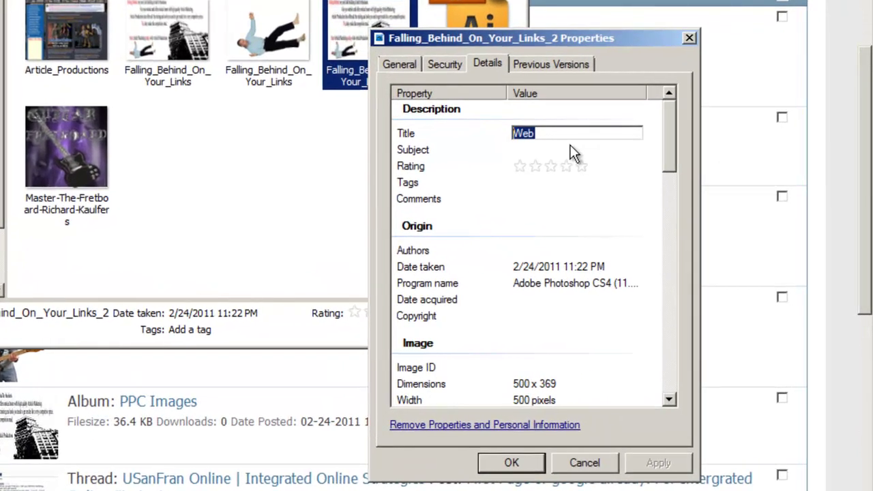
{"action": "type", "text": "Article Prodc"}
{"action": "key", "text": "BackSpace"}
{"action": "type", "text": "uctions"}
{"action": "left_click", "coordinate": [583, 150]}
{"action": "type", "text": "PPC "}
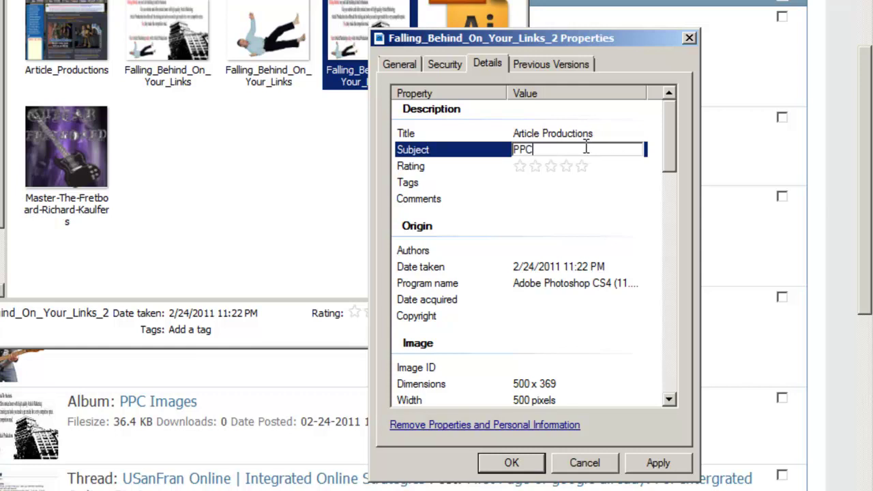
{"action": "type", "text": "Image for Article Marketing"}
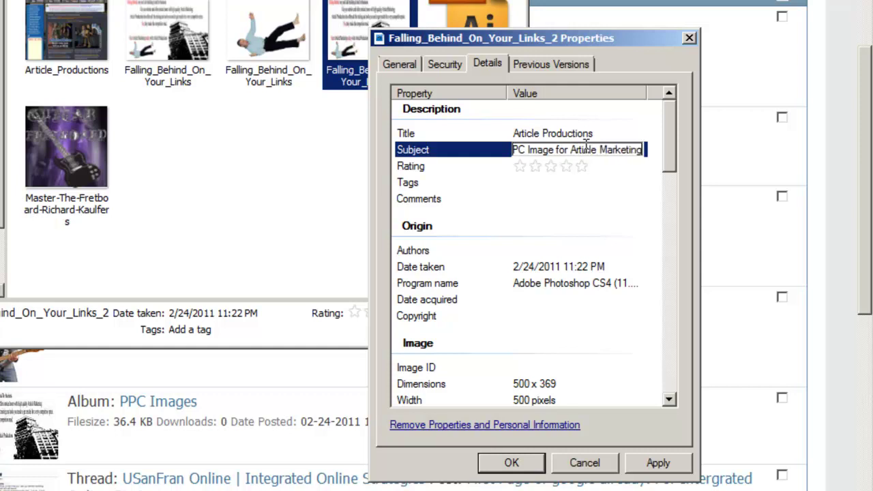
{"action": "left_click", "coordinate": [583, 167]}
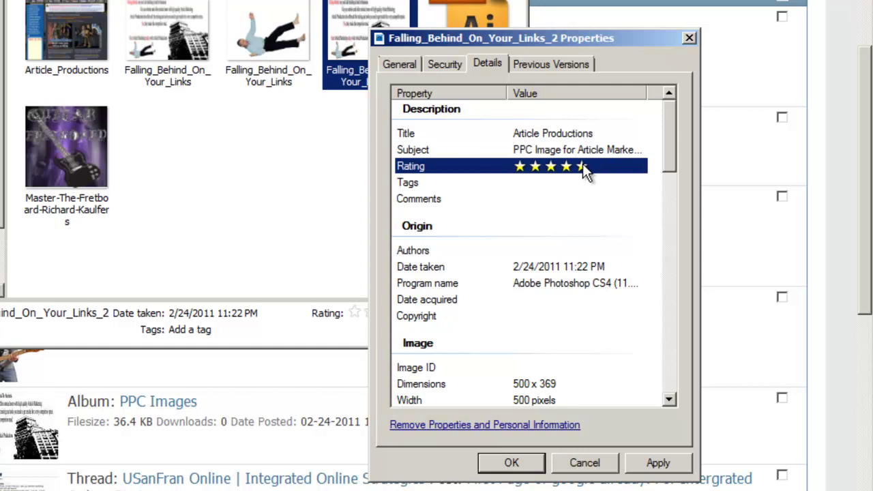
- Move down past tags and comments and enter the copyright holder's name in Copyright
{"action": "left_click", "coordinate": [564, 183]}
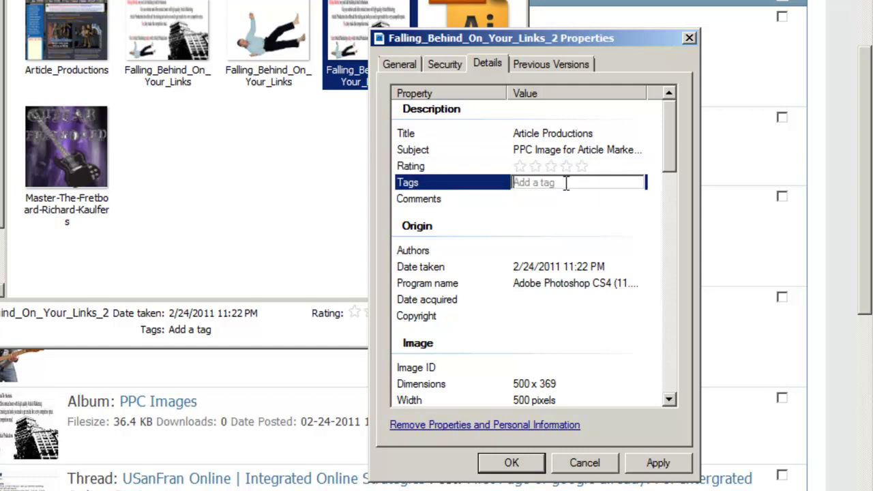
{"action": "left_click", "coordinate": [566, 200]}
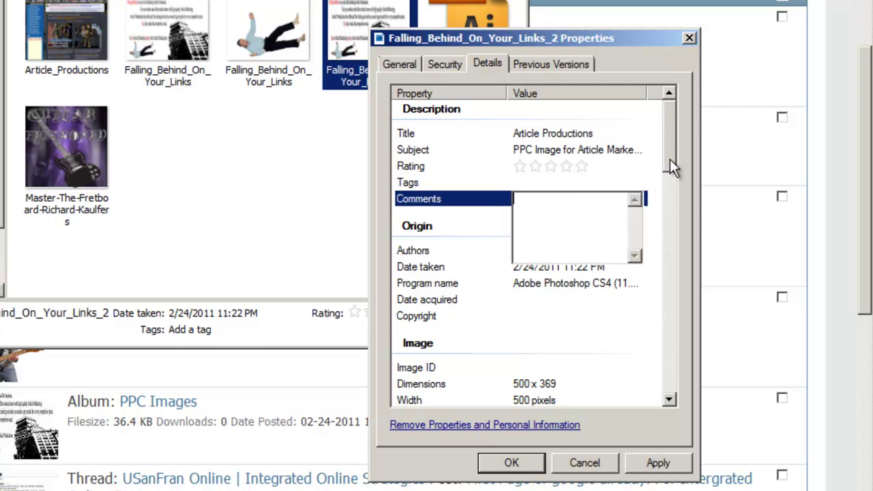
{"action": "scroll", "coordinate": [668, 171], "scroll_direction": "down", "scroll_amount": 3}
{"action": "left_click_drag", "start_coordinate": [672, 181], "coordinate": [673, 176]}
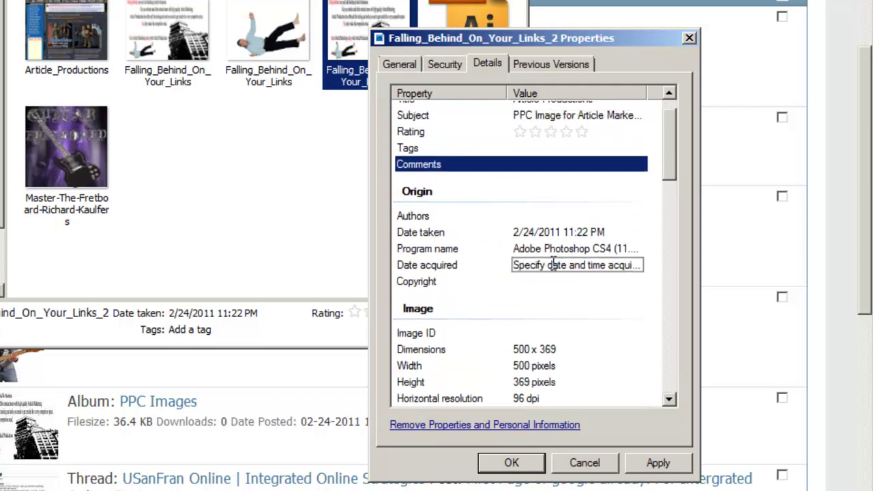
{"action": "left_click", "coordinate": [561, 263]}
{"action": "left_click", "coordinate": [562, 281]}
{"action": "left_click", "coordinate": [562, 282]}
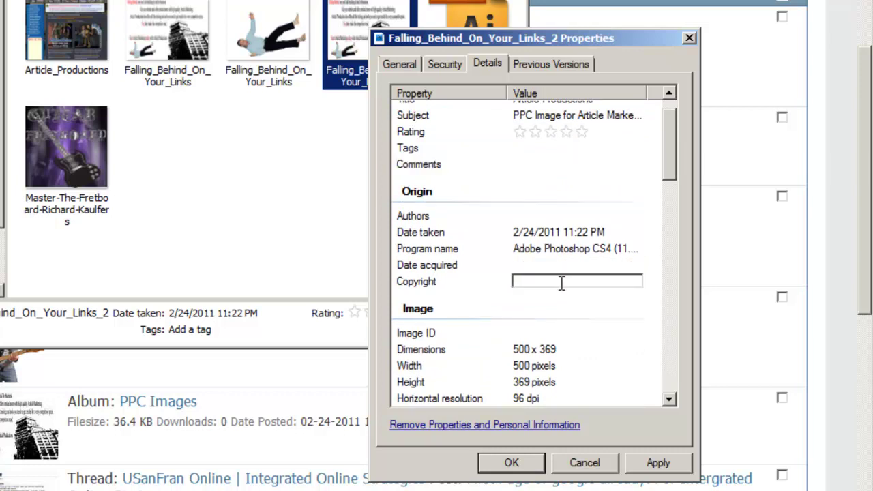
{"action": "type", "text": "Richard Kaulfers"}
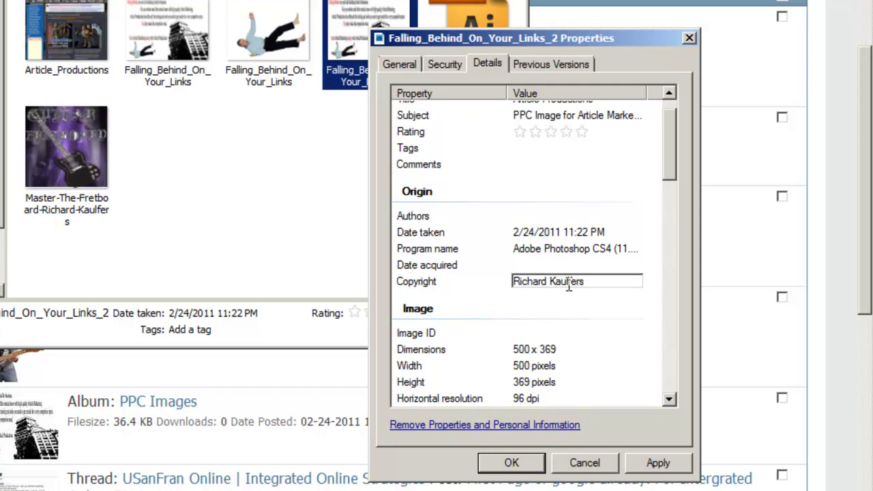
- Set Camera maker to 'Sony Article Marketing' and Camera model to 'Pay Per Click Ads'
{"action": "scroll", "coordinate": [571, 285], "scroll_direction": "down", "scroll_amount": 5}
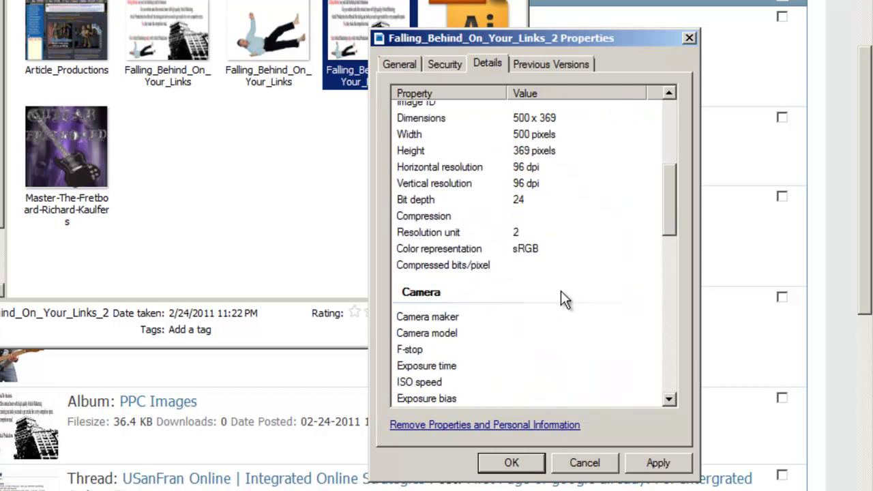
{"action": "left_click", "coordinate": [559, 315]}
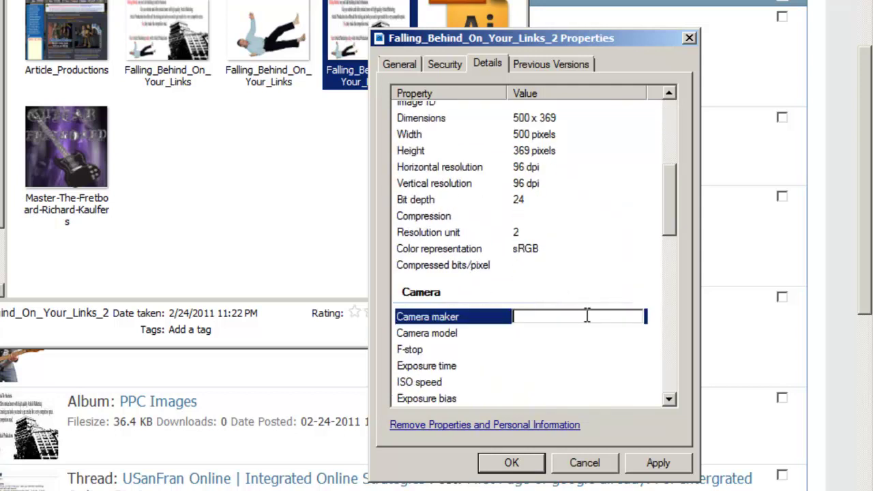
{"action": "type", "text": "Sony Article Marketing"}
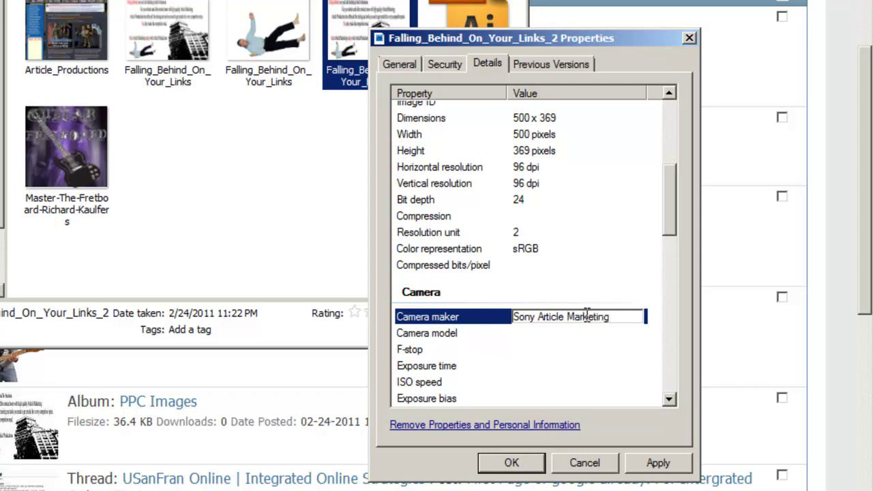
{"action": "left_click", "coordinate": [524, 351]}
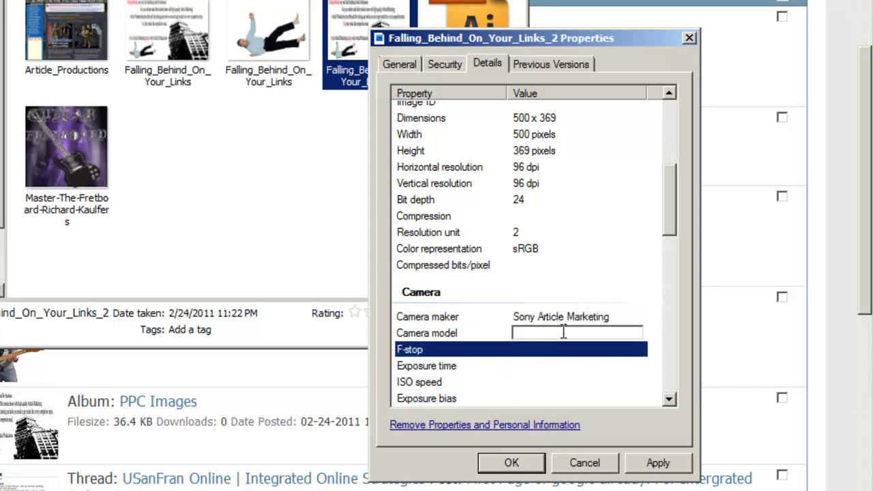
{"action": "type", "text": "Pay Per Click Ads"}
{"action": "left_click", "coordinate": [553, 361]}
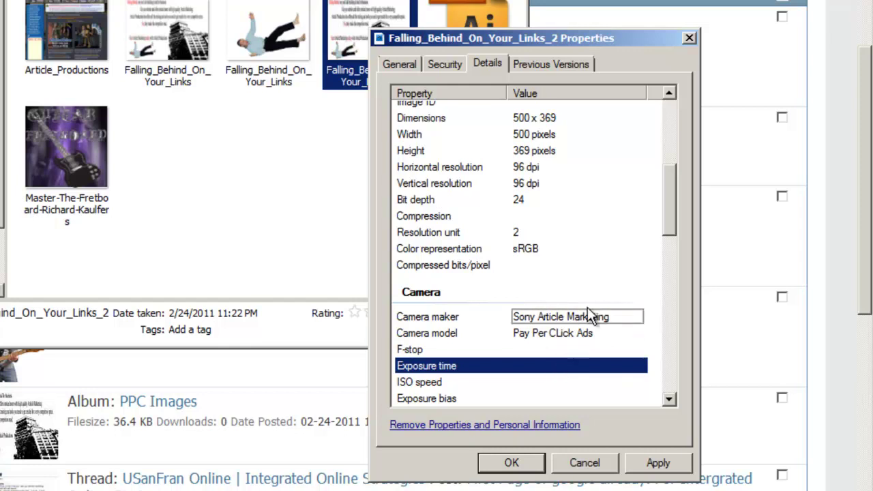
- Look over the remaining camera fields (exposure time, F-stop, ISO, lens, light source), leaving them empty
{"action": "left_click_drag", "start_coordinate": [674, 219], "coordinate": [673, 258]}
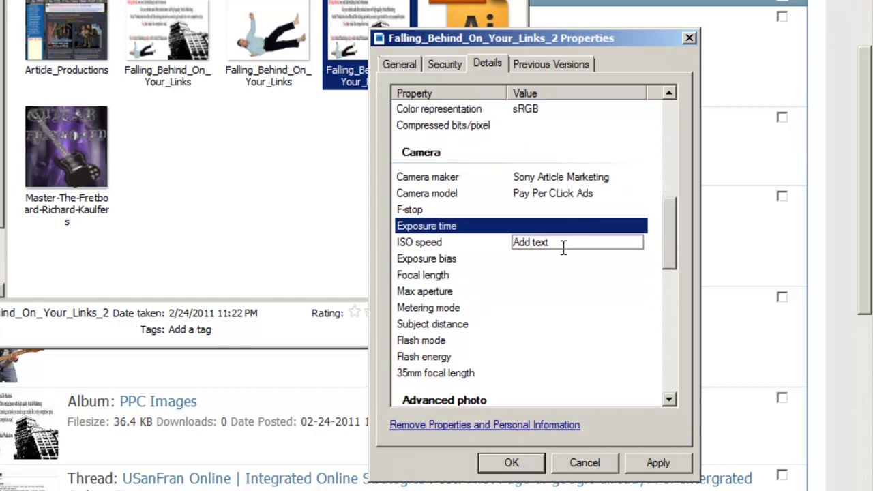
{"action": "left_click", "coordinate": [568, 260]}
{"action": "left_click", "coordinate": [565, 226]}
{"action": "left_click", "coordinate": [556, 209]}
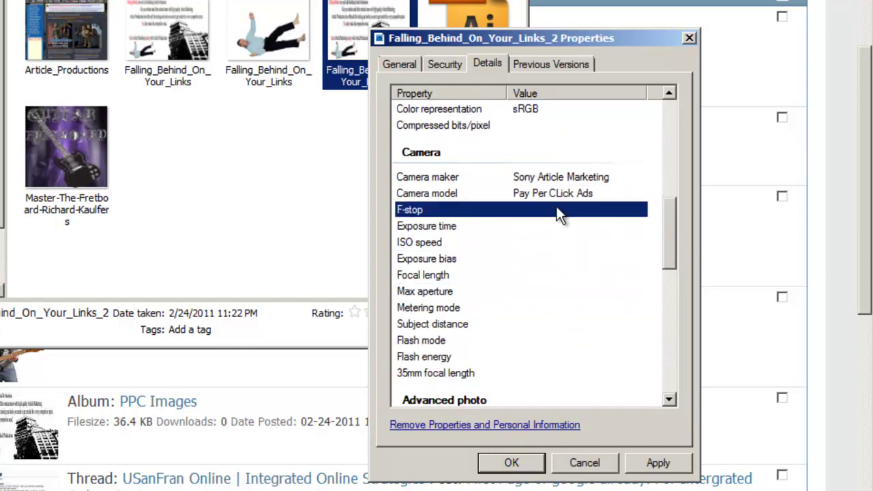
{"action": "left_click", "coordinate": [542, 310]}
{"action": "left_click", "coordinate": [543, 275]}
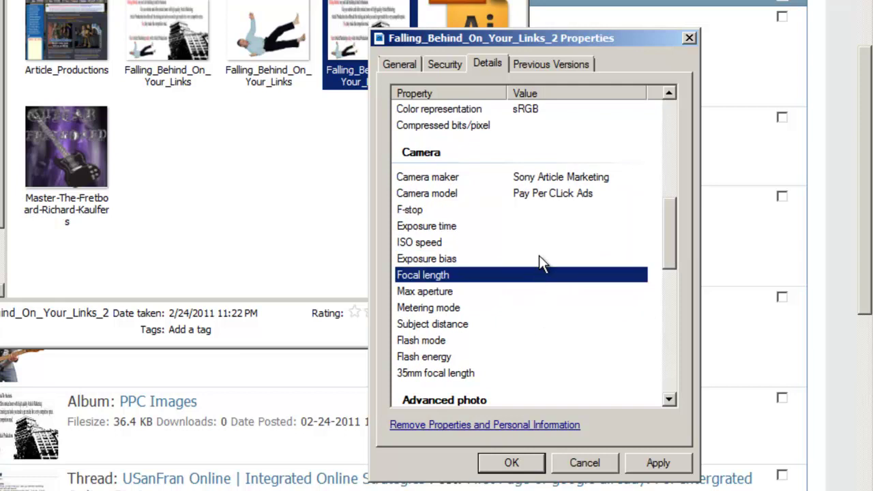
{"action": "left_click", "coordinate": [543, 242]}
{"action": "left_click", "coordinate": [554, 209]}
{"action": "left_click_drag", "start_coordinate": [670, 220], "coordinate": [672, 374]}
{"action": "left_click", "coordinate": [570, 144]}
{"action": "left_click", "coordinate": [592, 242]}
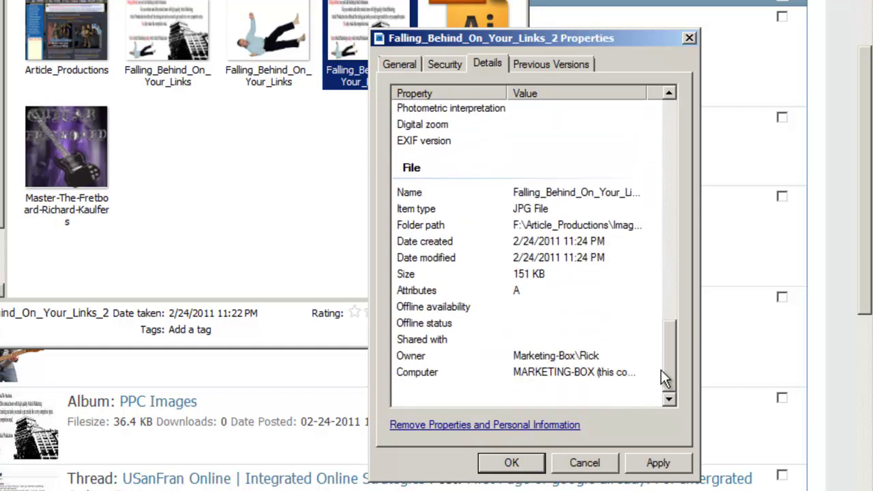
{"action": "left_click_drag", "start_coordinate": [664, 363], "coordinate": [669, 276]}
- Save the image's keyword metadata, close Explorer, and return to the forum's Attachments page
{"action": "left_click", "coordinate": [655, 461]}
{"action": "left_click", "coordinate": [522, 467]}
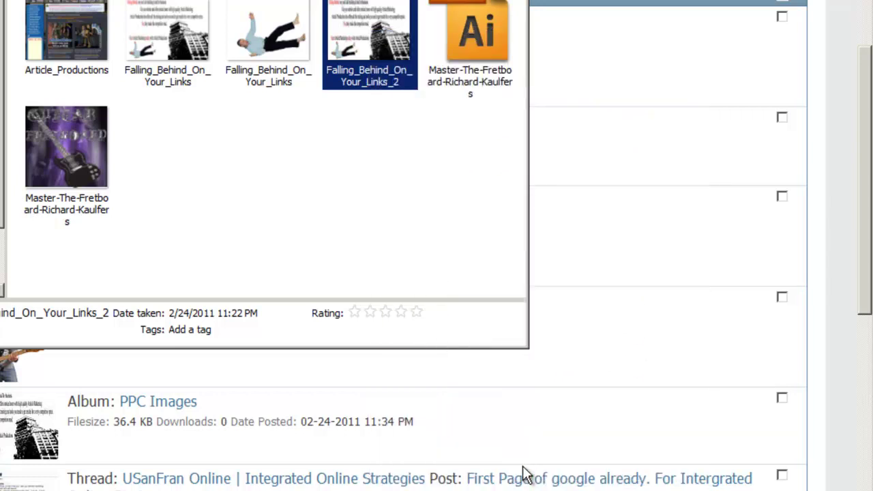
{"action": "left_click", "coordinate": [347, 197]}
{"action": "left_click", "coordinate": [592, 148]}
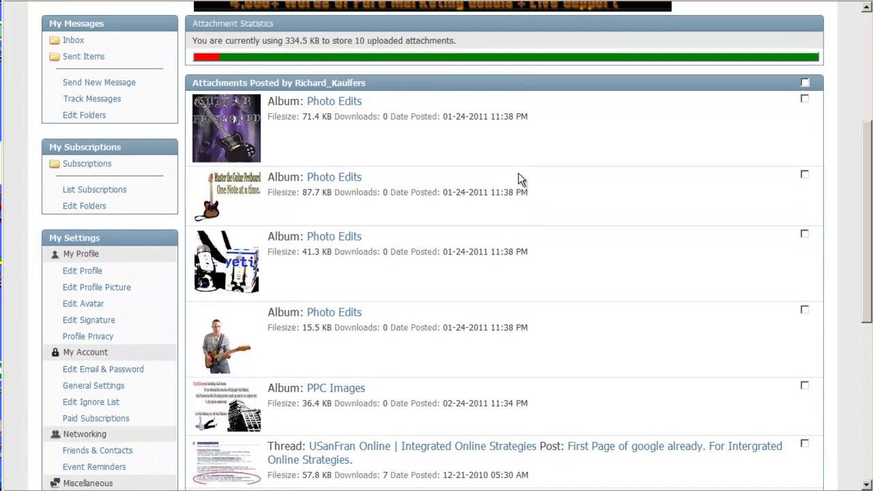
{"action": "scroll", "coordinate": [513, 174], "scroll_direction": "up", "scroll_amount": 4}
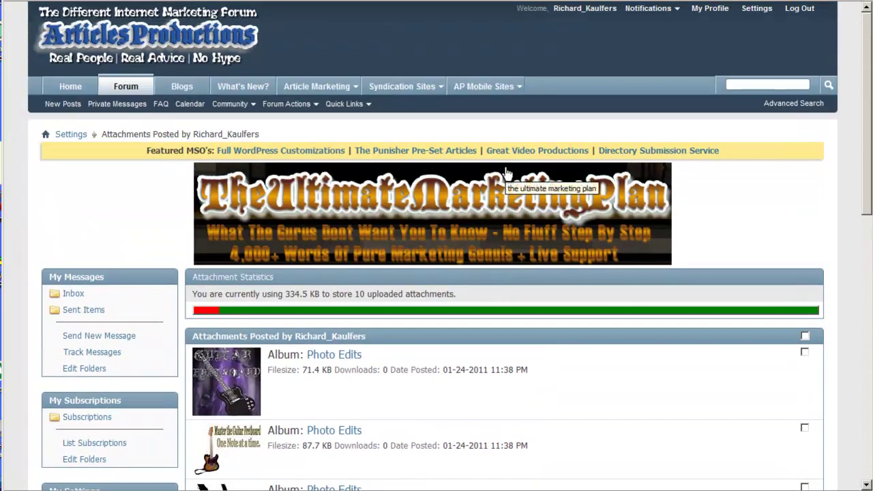